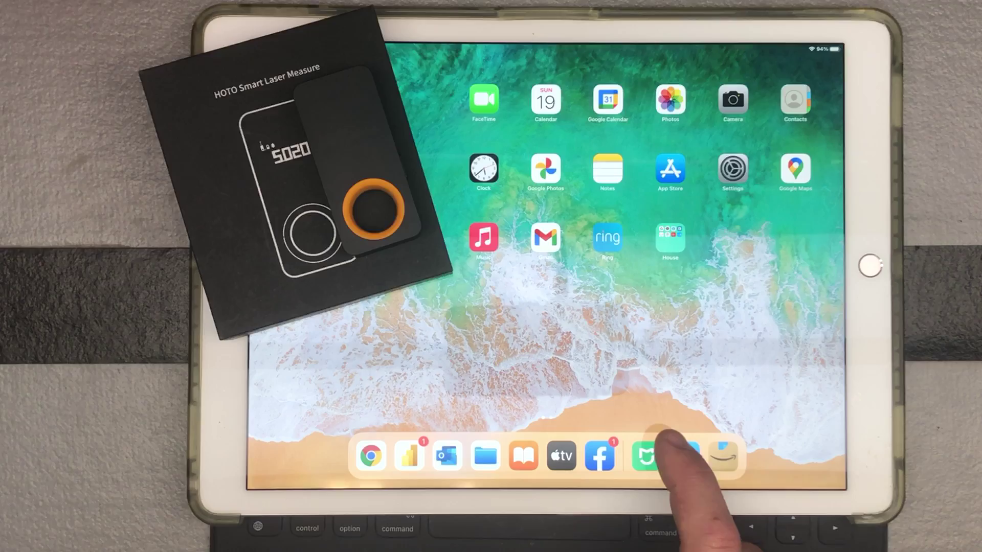
Launch Mi Home from the dock to show the HOTO Smart Laser Measure favorite.
click(648, 456)
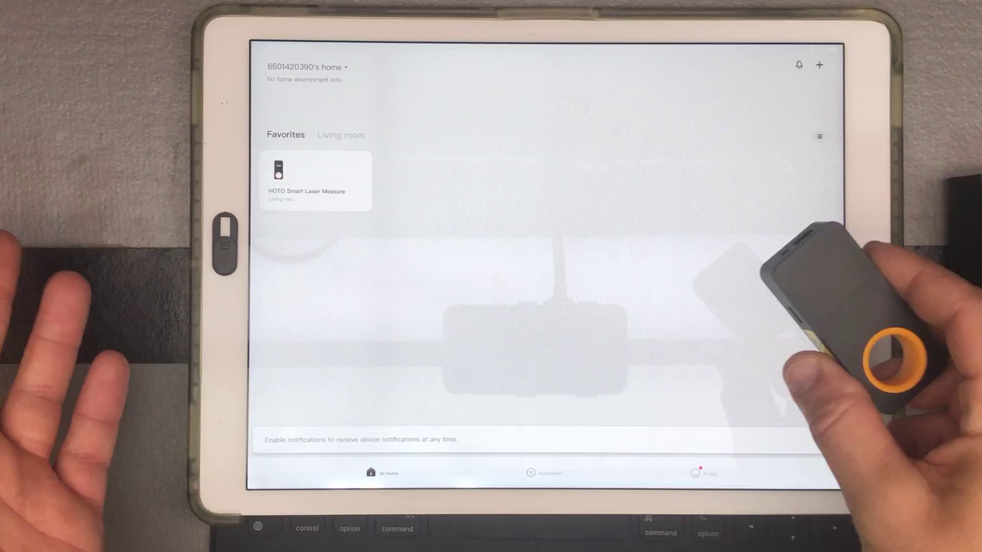
Open the HOTO Smart Laser Measure panel and add a remark to the 1.532 ft reading.
click(307, 181)
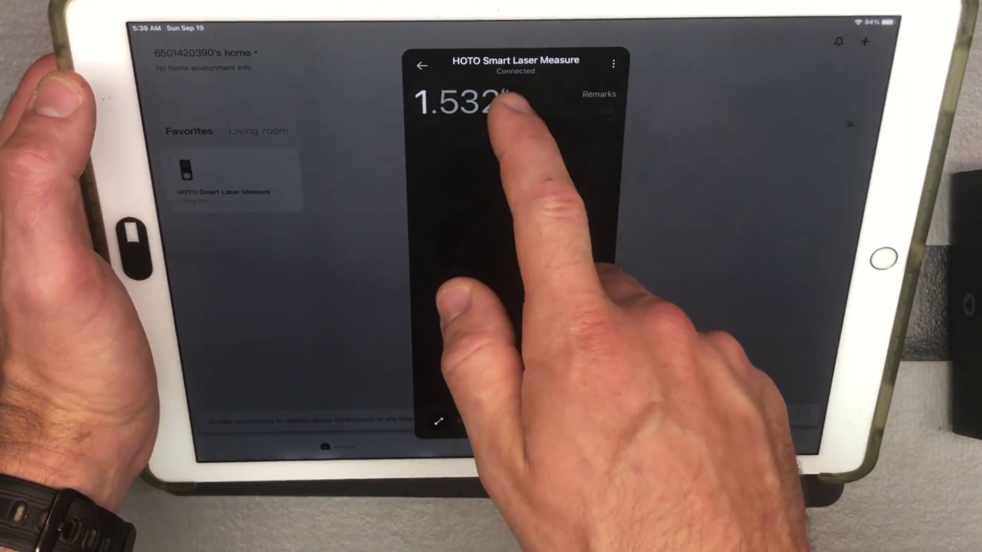
click(595, 98)
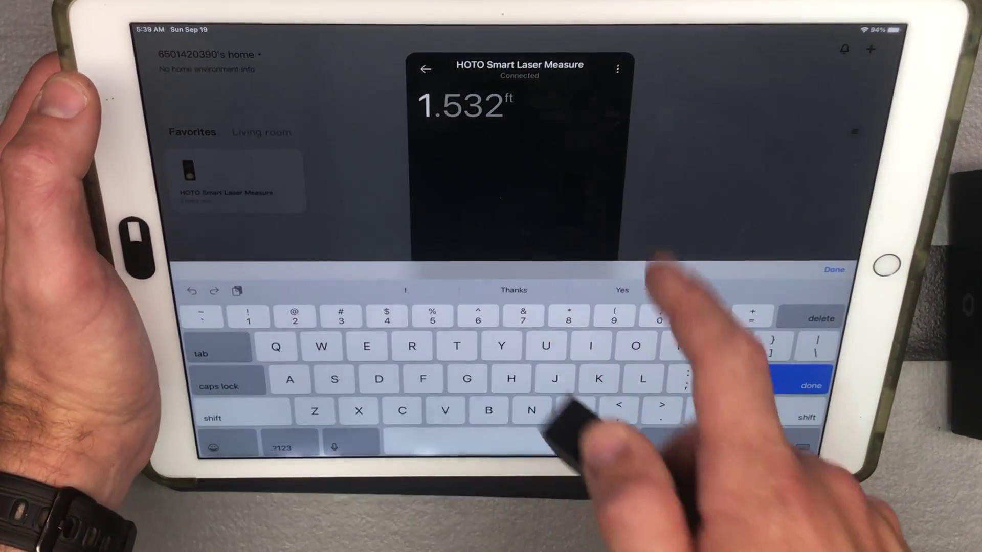
click(817, 319)
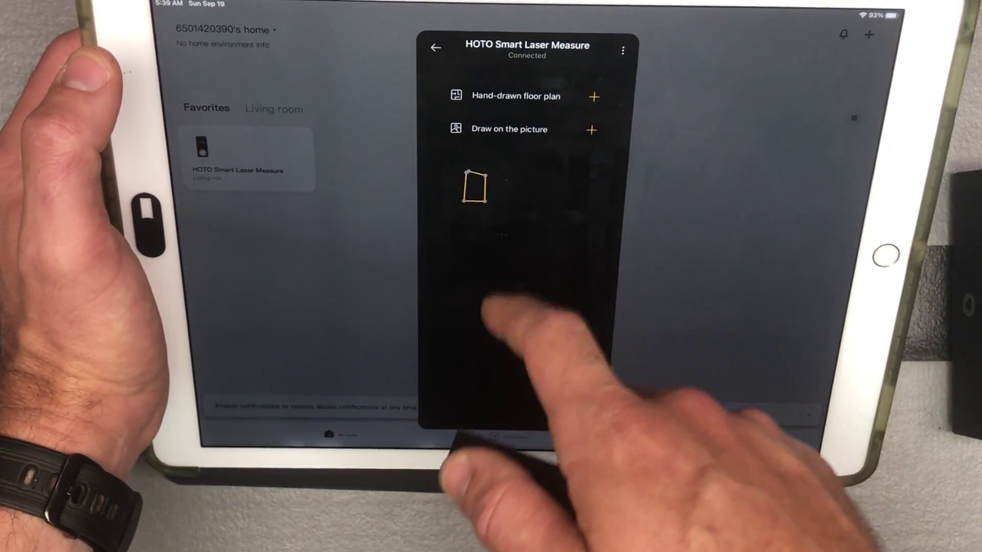
Hand-draw a rectangular room outline, select a wall, and save the sketch.
click(556, 134)
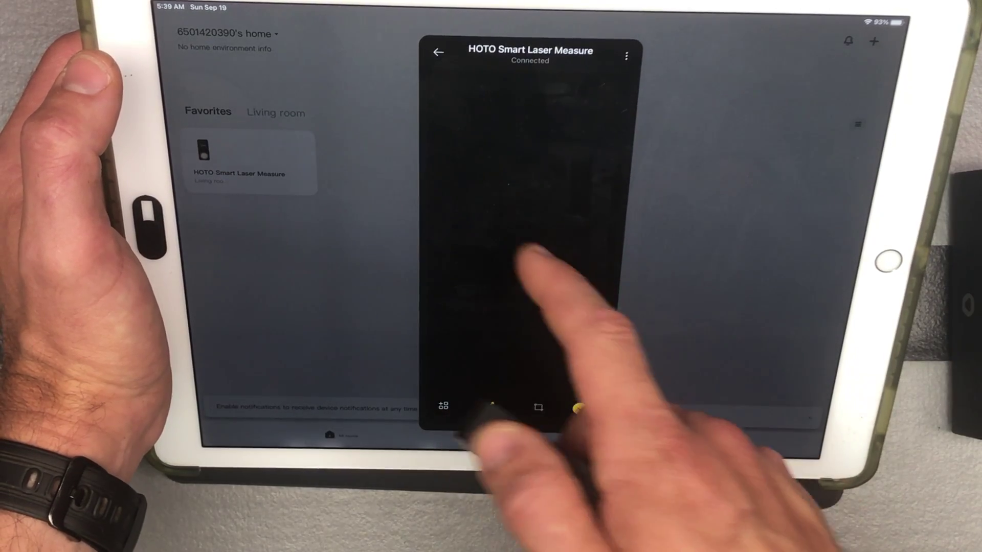
drag(462, 131, 460, 247)
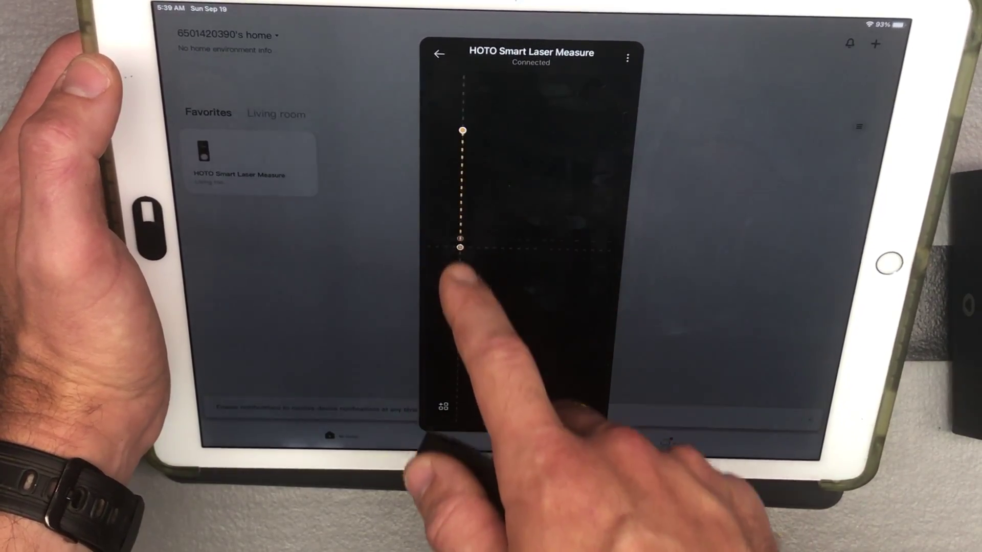
mouse_move(461, 326)
mouse_down()
mouse_move(592, 328)
mouse_move(610, 142)
mouse_move(469, 136)
mouse_move(605, 158)
mouse_up()
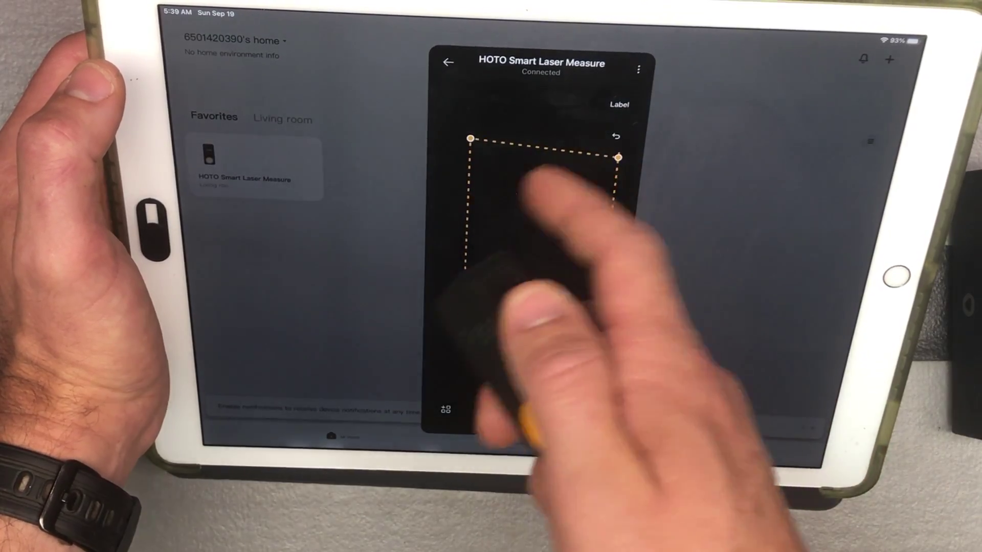
click(619, 160)
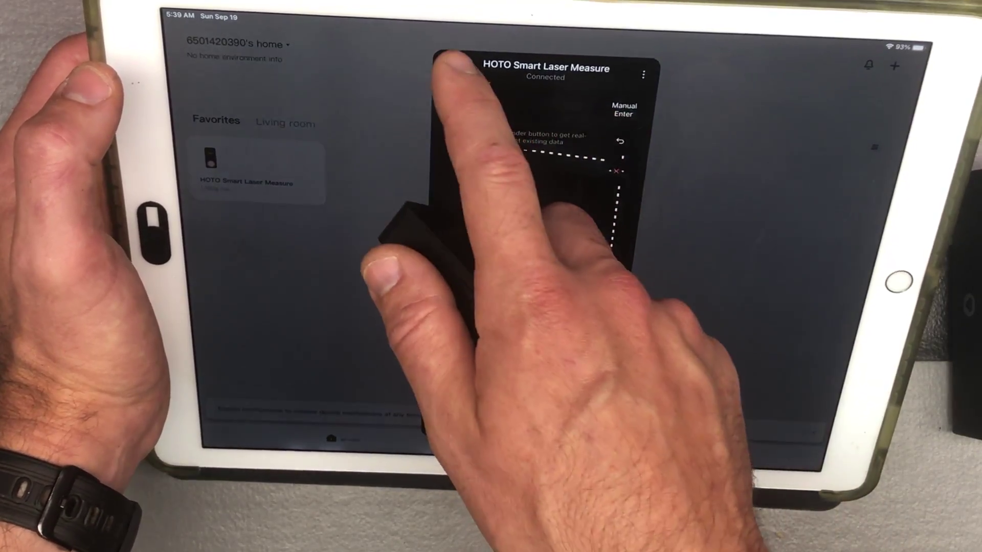
click(453, 65)
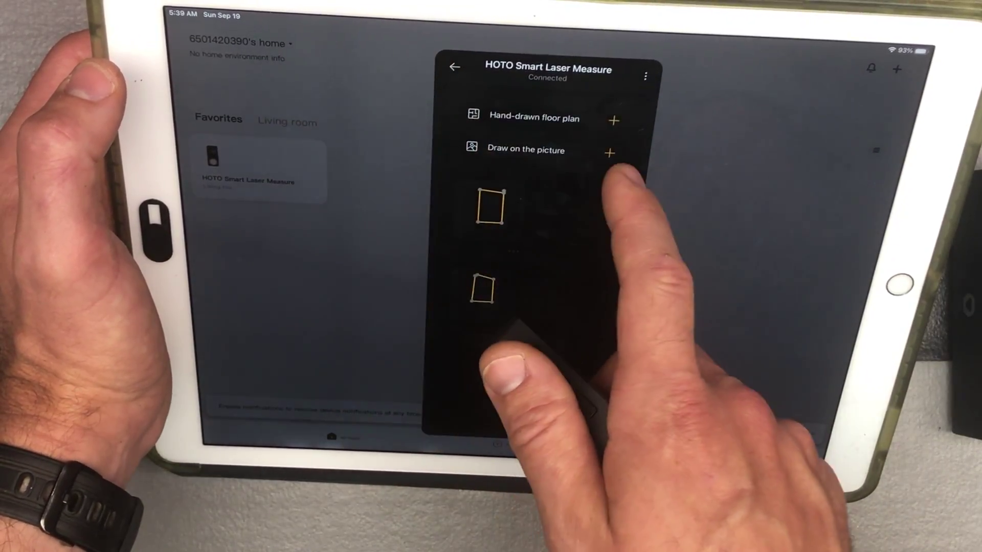
Start a Draw on the picture sketch, then return to the 1.532 ft reading screen.
click(609, 150)
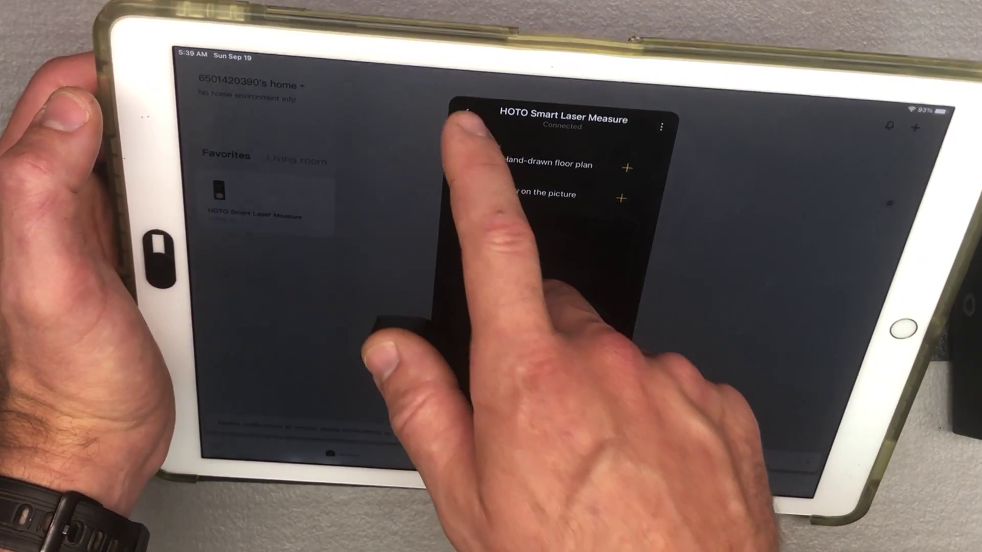
click(465, 99)
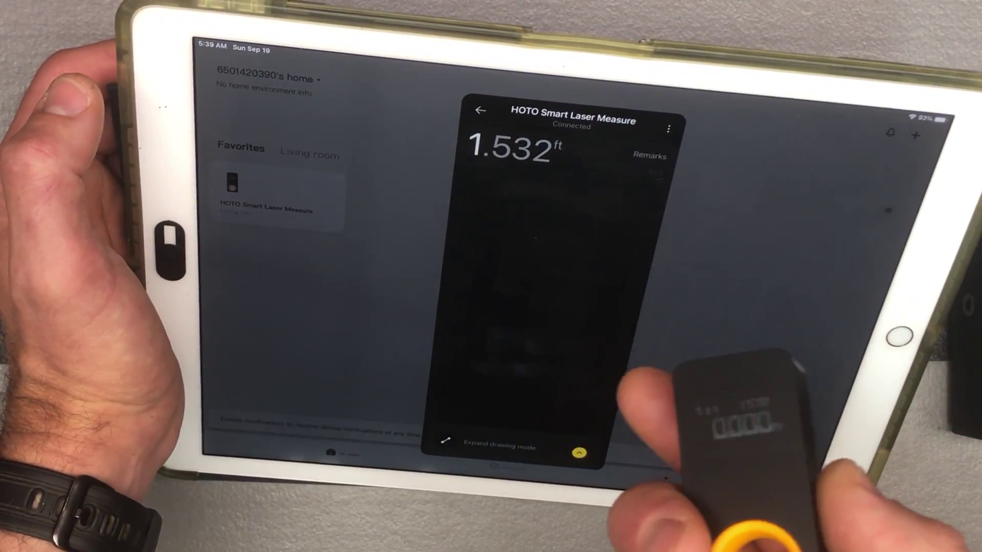